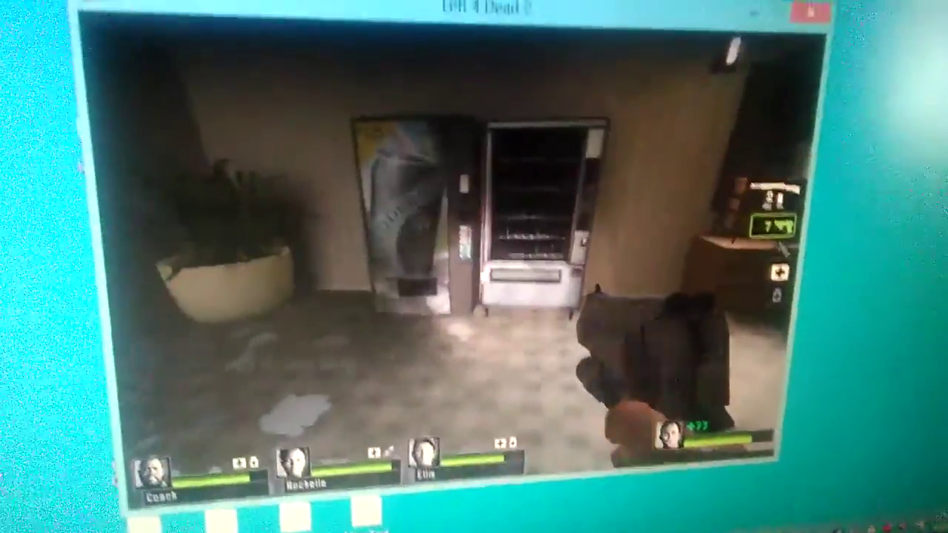
- Leave the current campaign from the pause menu and confirm with OK
key(Escape)
click(362, 385)
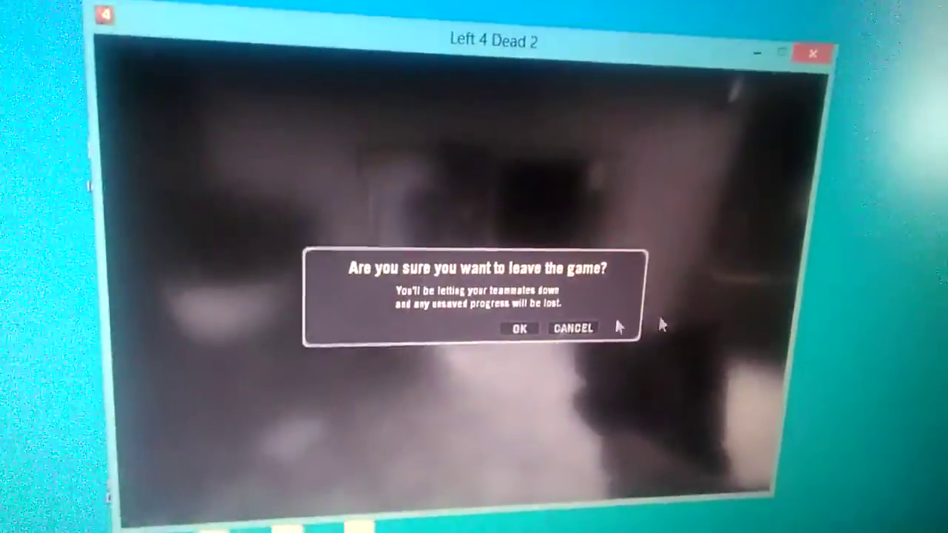
click(511, 318)
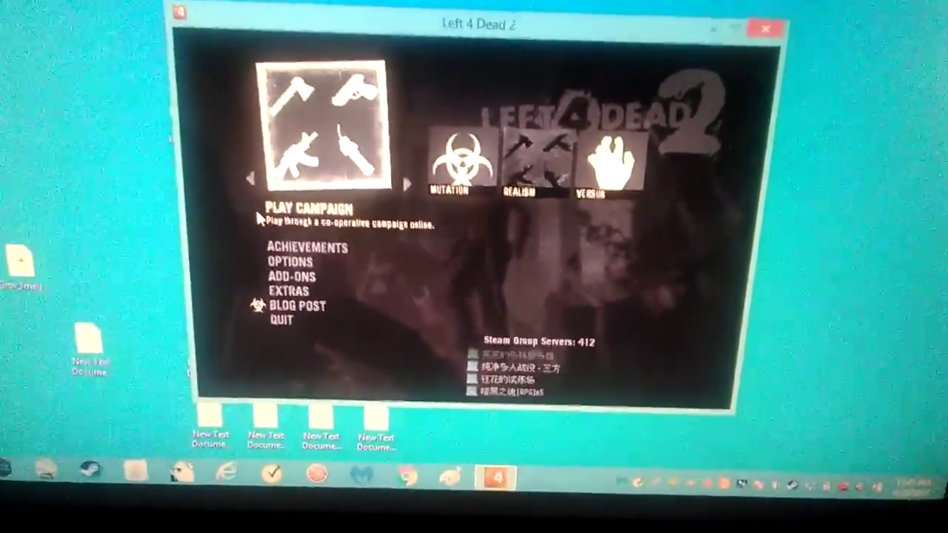
- Open the developer console to load the custom weapon-wall map
key(grave)
text(m)
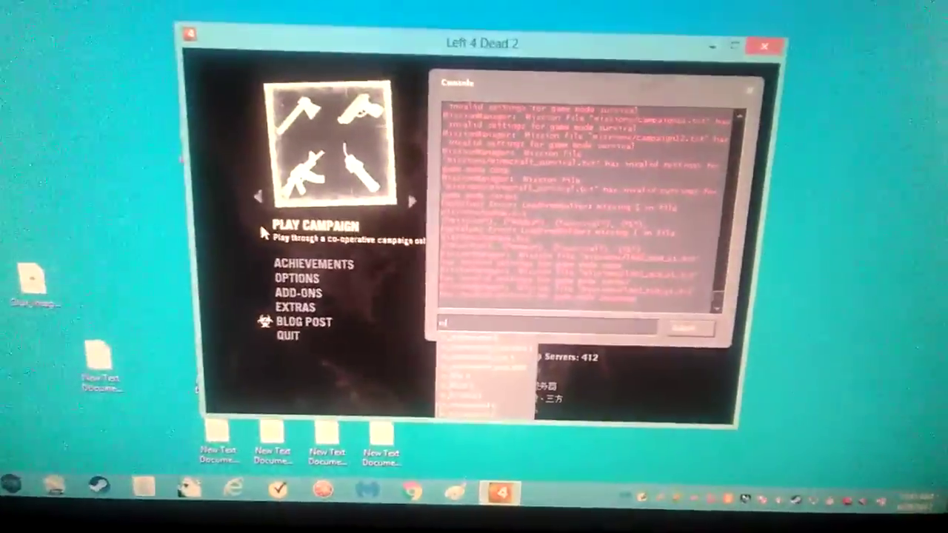
text(ap tu)
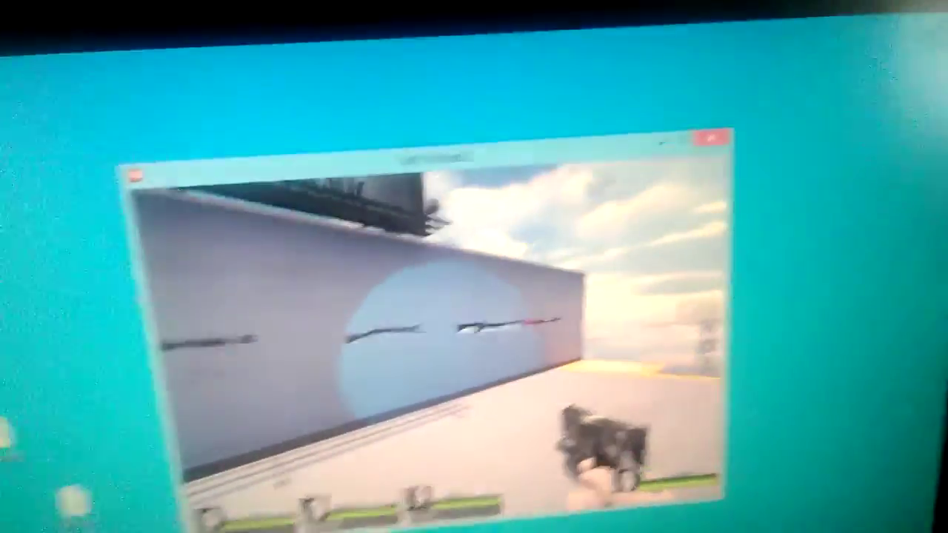
- Grab an AK-47 off the gun wall and walk toward the MP5 and Scout
drag(430, 296, 504, 297)
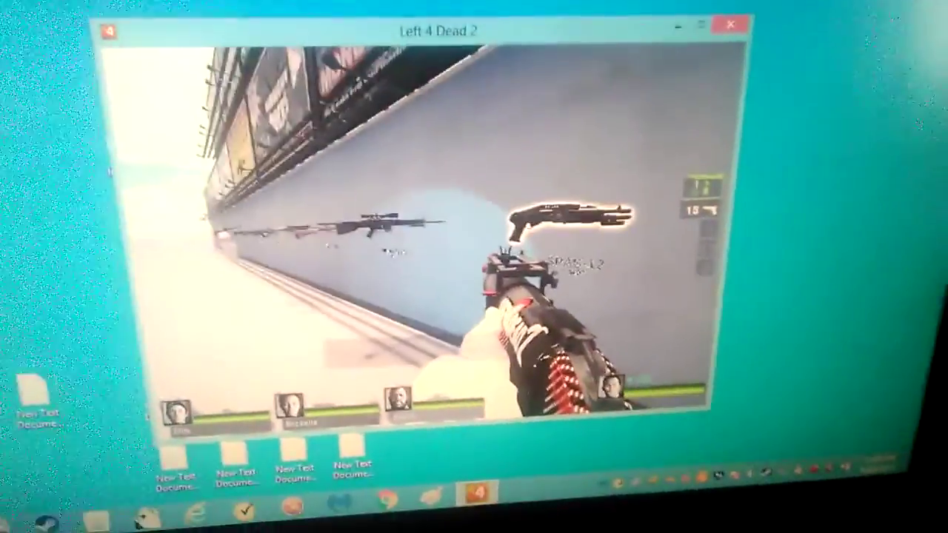
key(e)
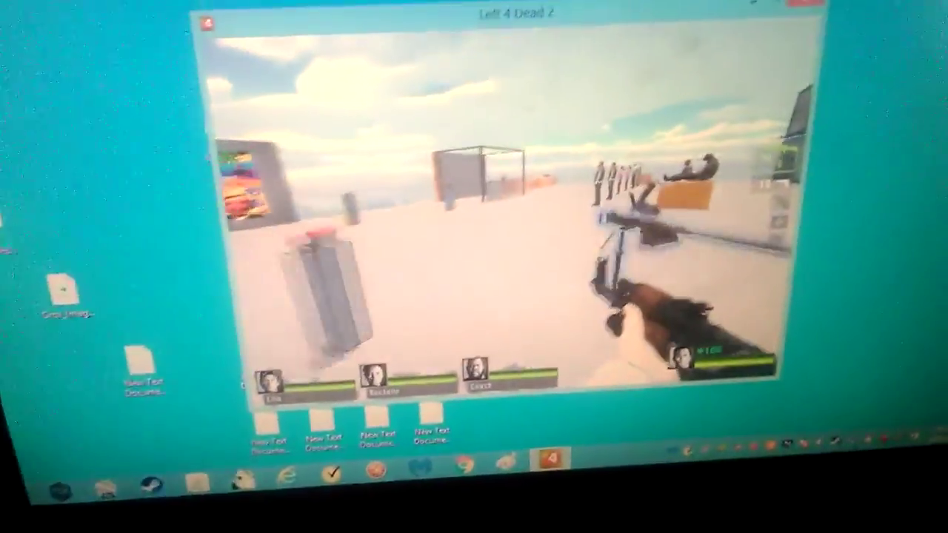
key(w)
key(w)
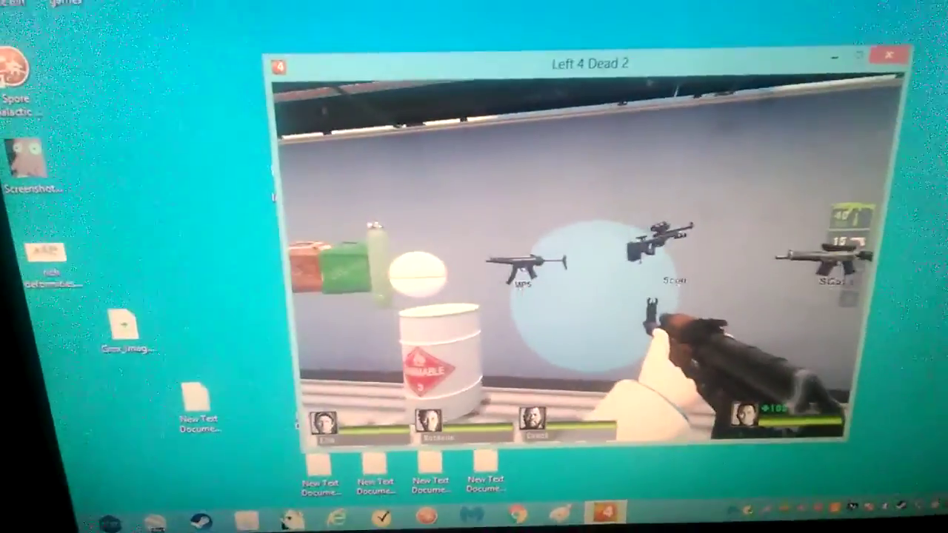
- Inspect the MP5 up close, then take the electric guitar from the melee wall
key(w)
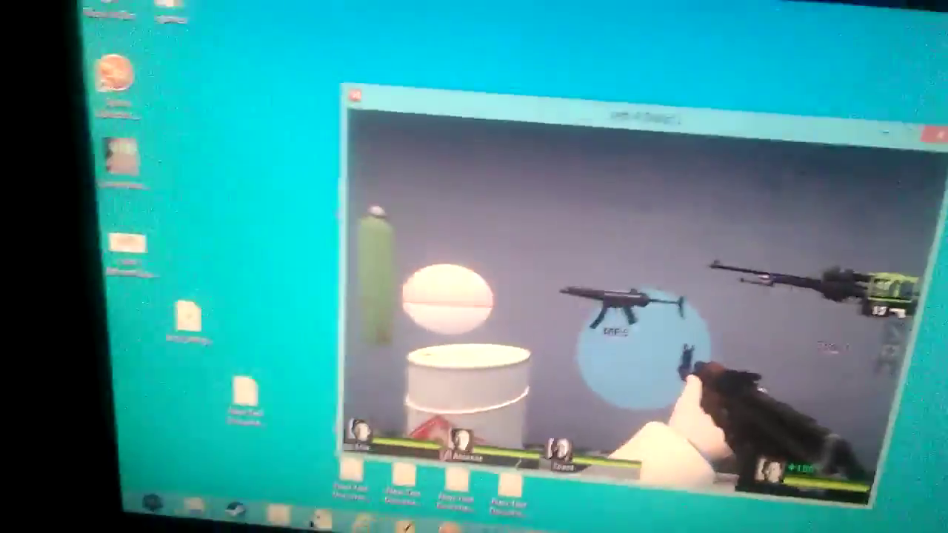
drag(629, 333, 629, 223)
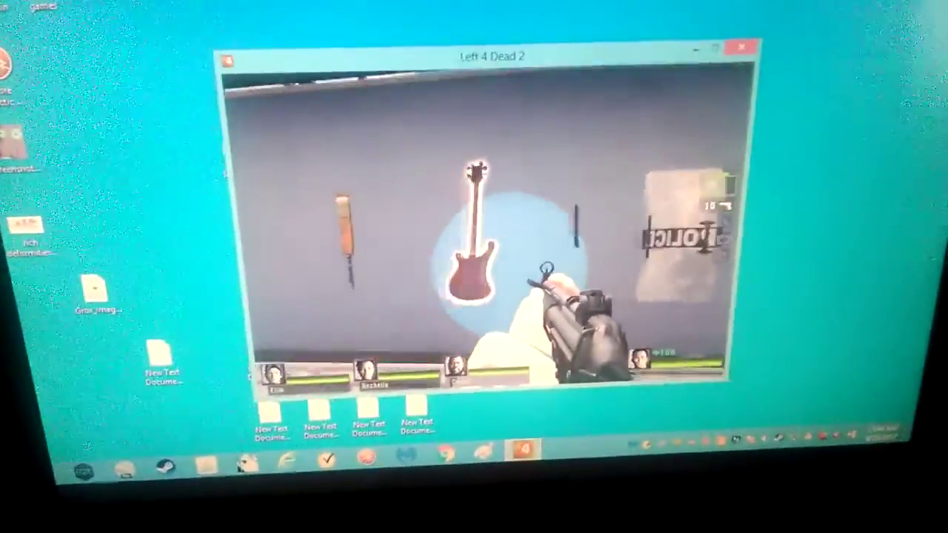
key(e)
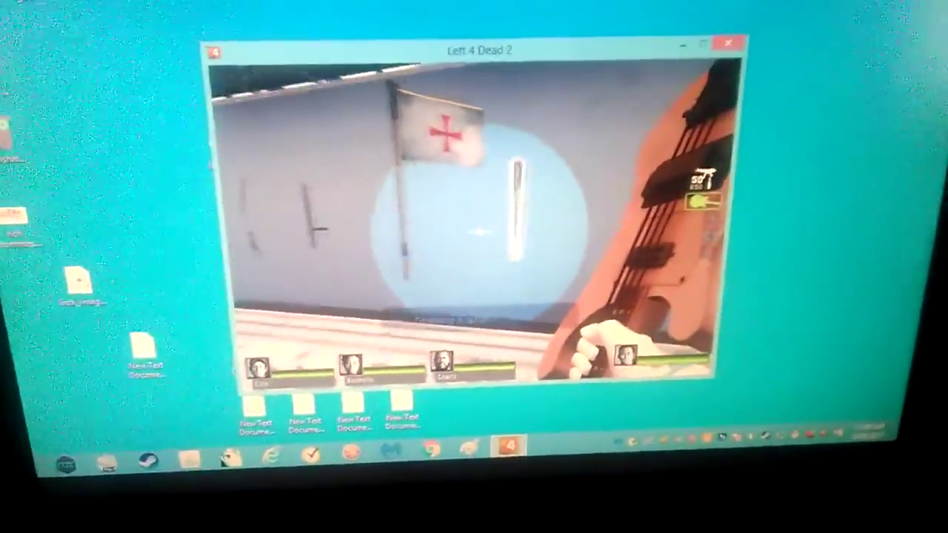